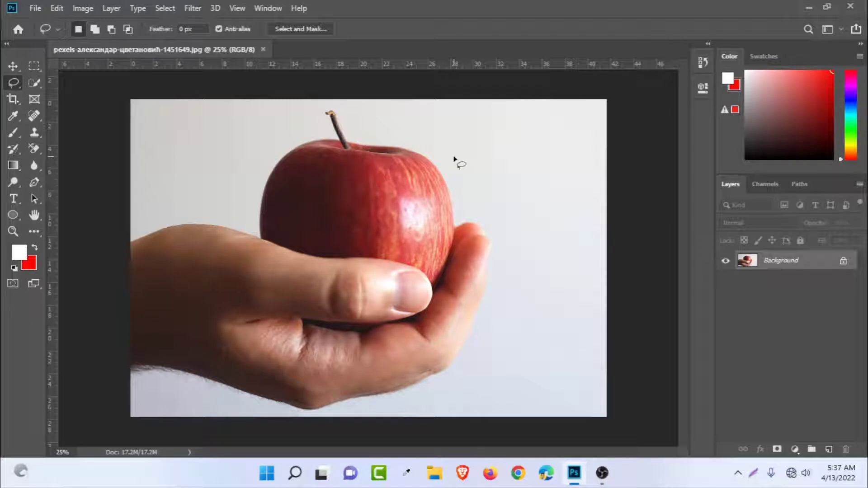
Step: Duplicate the Background layer and hide the original
key(ctrl+0)
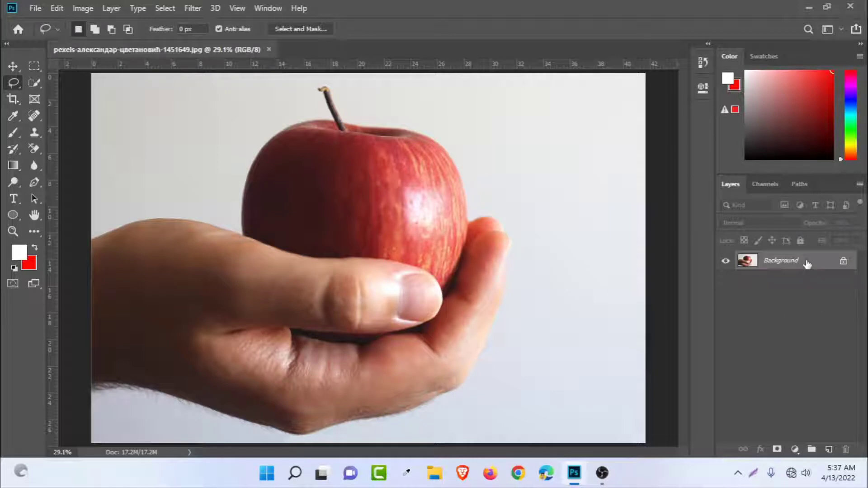
drag(806, 264, 830, 453)
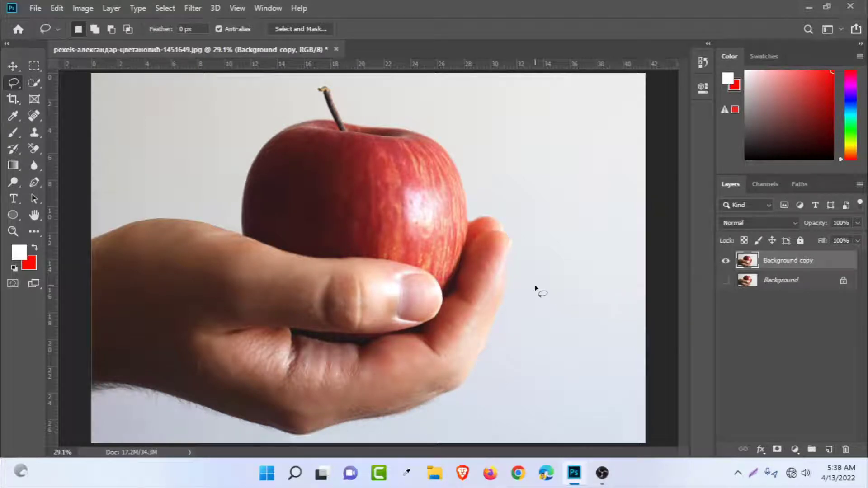
Step: Make the Quick Selection tool active
key(w)
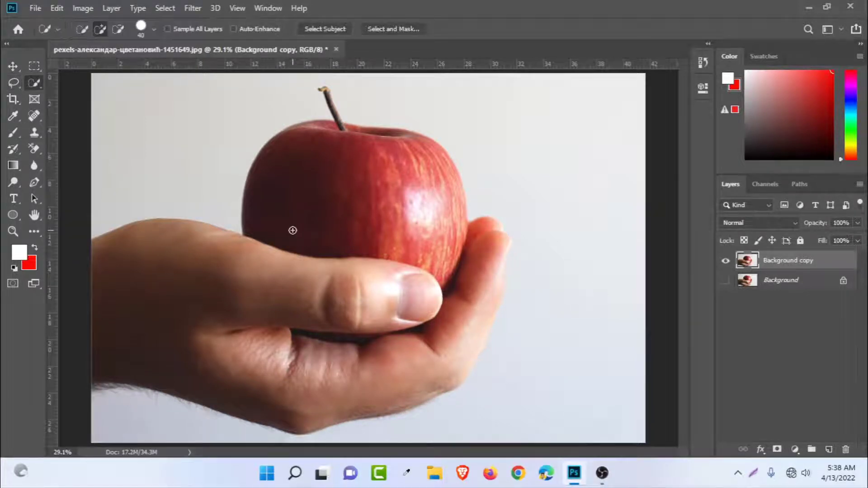
right_click(40, 82)
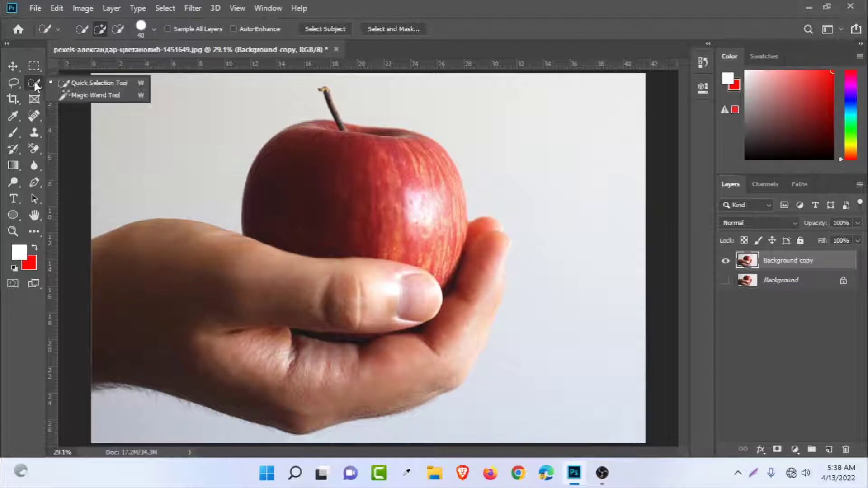
click(110, 96)
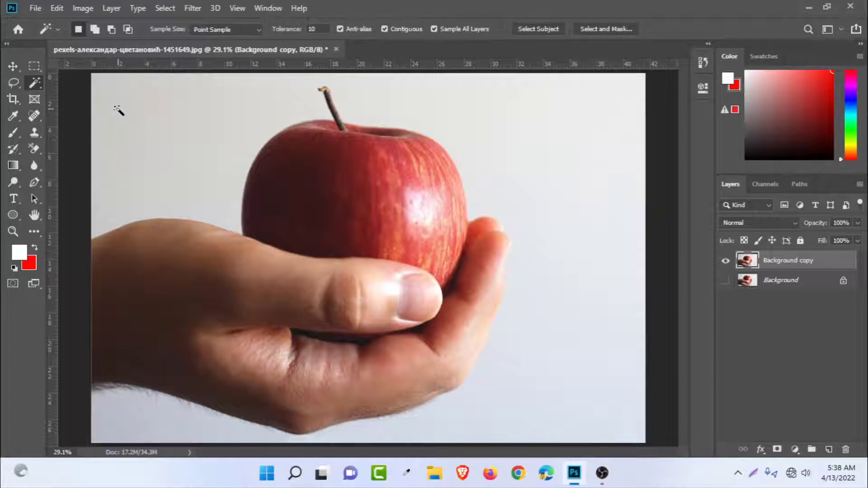
right_click(35, 84)
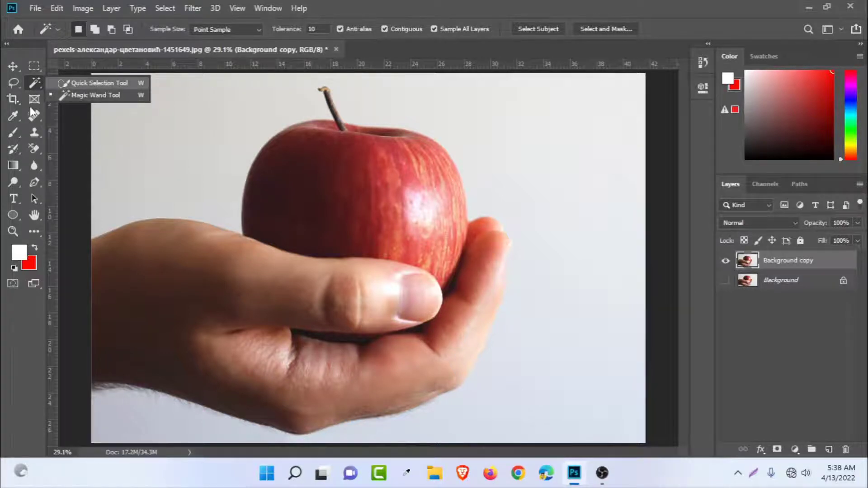
click(17, 68)
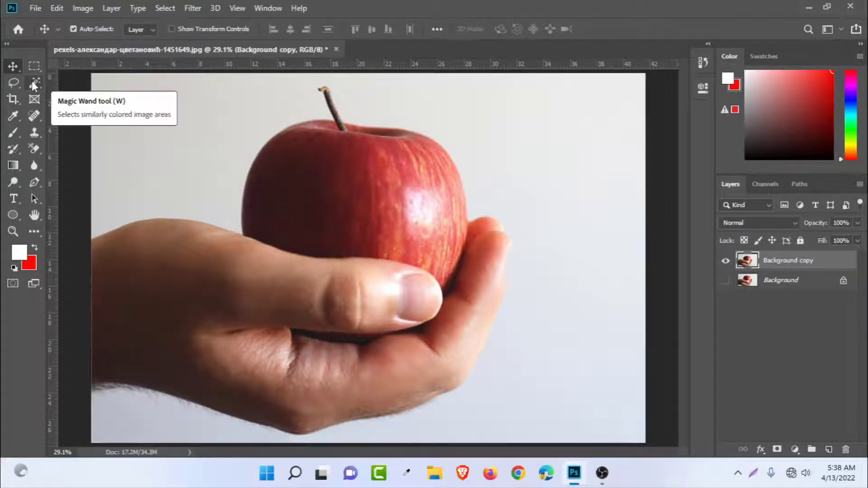
click(33, 83)
right_click(32, 80)
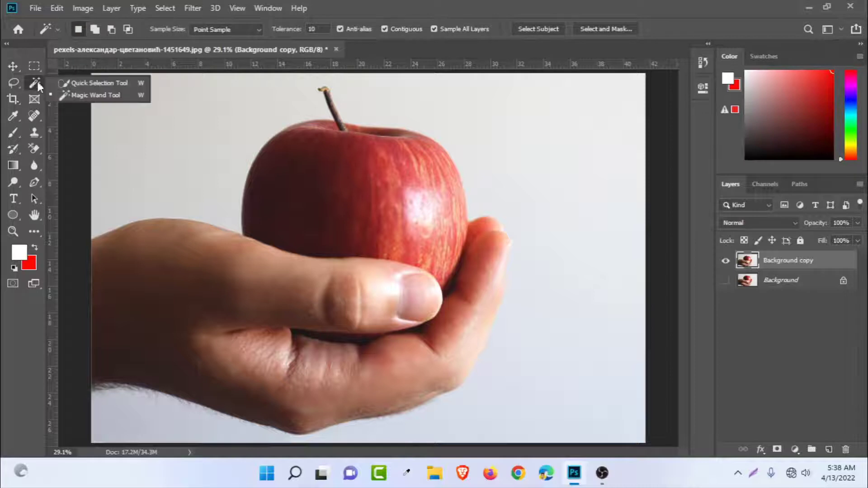
click(107, 83)
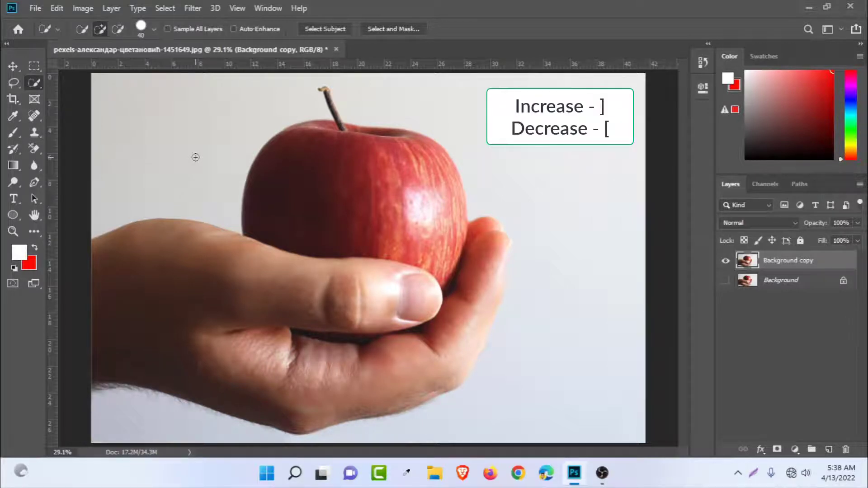
Step: Enlarge the Quick Selection brush to 500 and select the apple together with the hand
key(bracketright)
key(bracketright)
key(bracketright)
key(bracketright)
key(bracketleft)
key(bracketleft)
key(bracketleft)
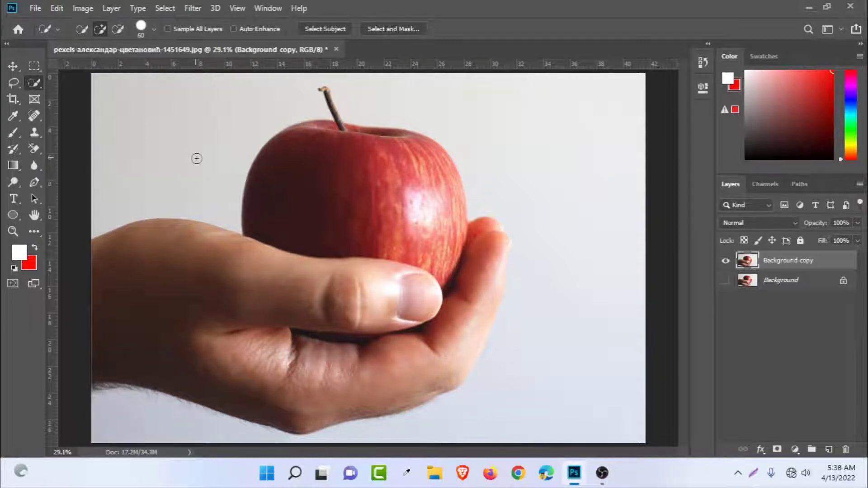
key(bracketright)
key(bracketright)
key(bracketright)
key(bracketright)
key(bracketright)
key(bracketright)
key(bracketright)
key(bracketright)
key(bracketright)
key(bracketright)
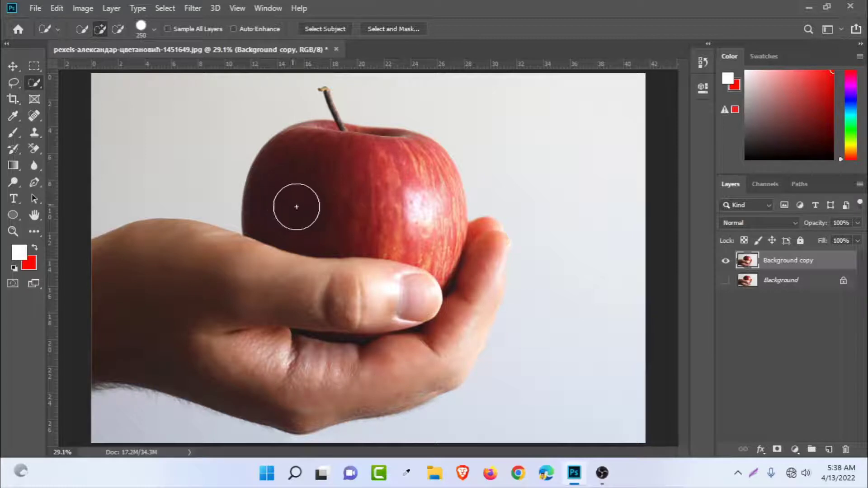
key(bracketright)
key(bracketright)
key(bracketright)
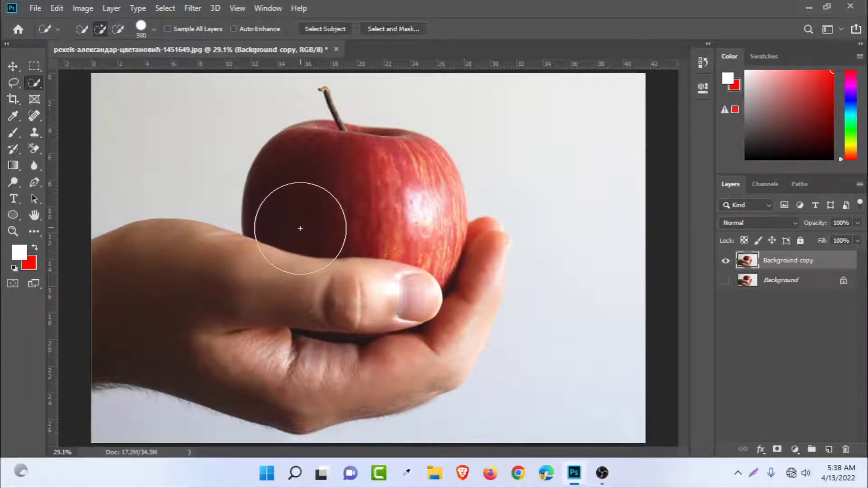
mouse_move(296, 211)
mouse_down()
mouse_move(291, 204)
mouse_move(306, 224)
mouse_move(330, 314)
mouse_move(431, 286)
mouse_up()
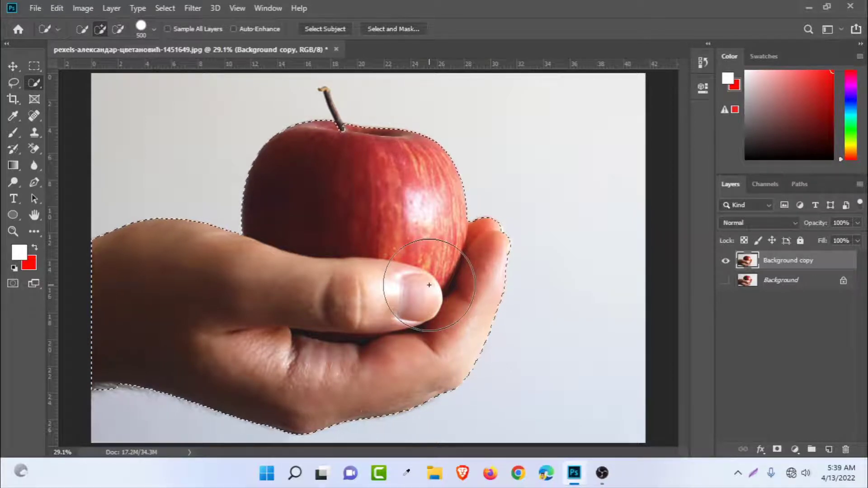
Step: Reduce the Quick Selection brush to 25 and add the whole apple stem to the selection
scroll(429, 285, up, 4)
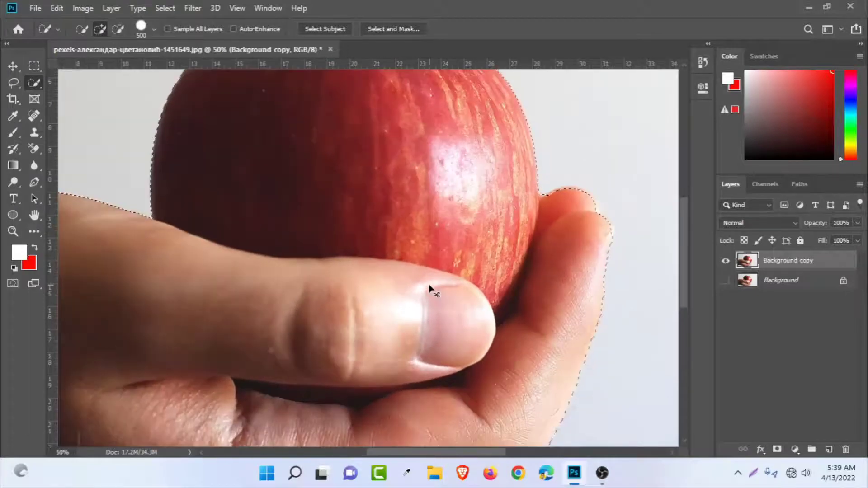
scroll(428, 289, up, 10)
scroll(429, 290, left, 5)
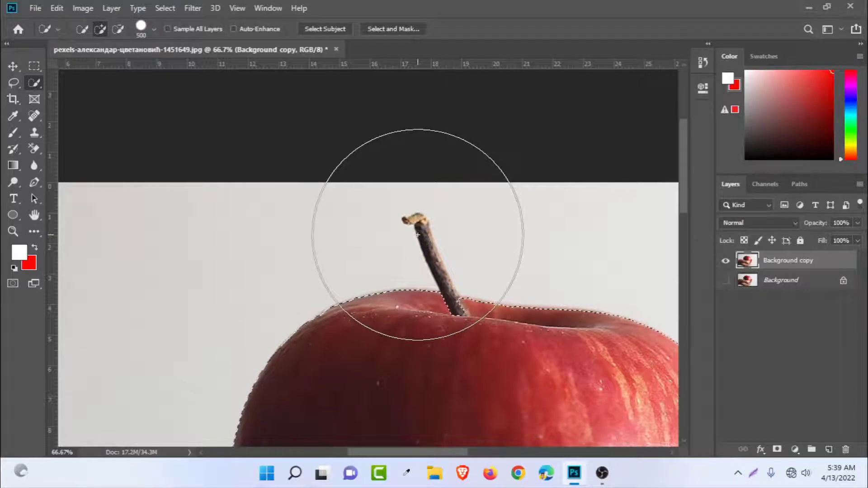
key(bracketleft)
key(bracketleft)
key(bracketleft)
key(bracketleft)
key(bracketleft)
key(bracketleft)
key(bracketleft)
key(bracketleft)
key(bracketleft)
key(bracketleft)
key(bracketleft)
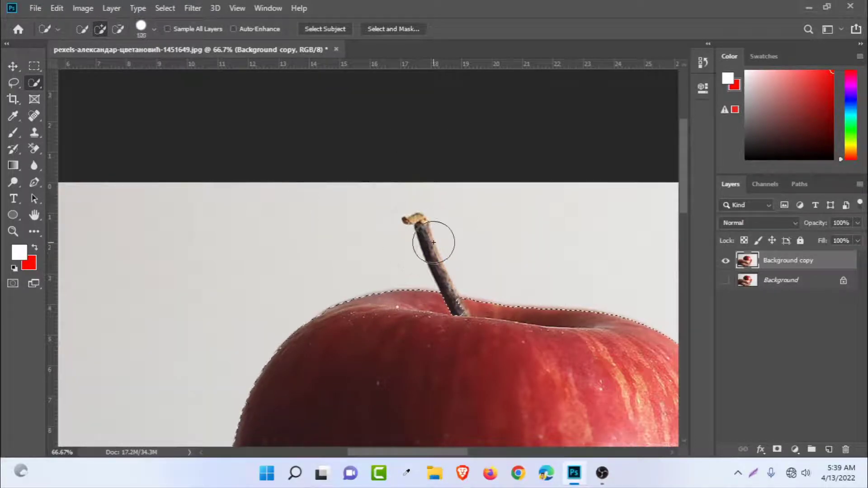
key(bracketleft)
key(bracketleft)
key(ctrl+plus)
key(ctrl+plus)
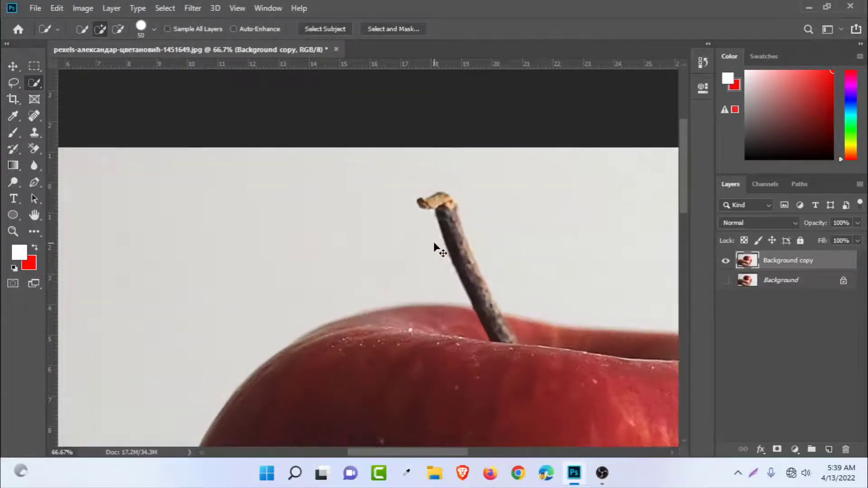
mouse_move(434, 242)
mouse_down()
mouse_move(213, 134)
mouse_move(161, 211)
mouse_up()
key(bracketleft)
key(bracketleft)
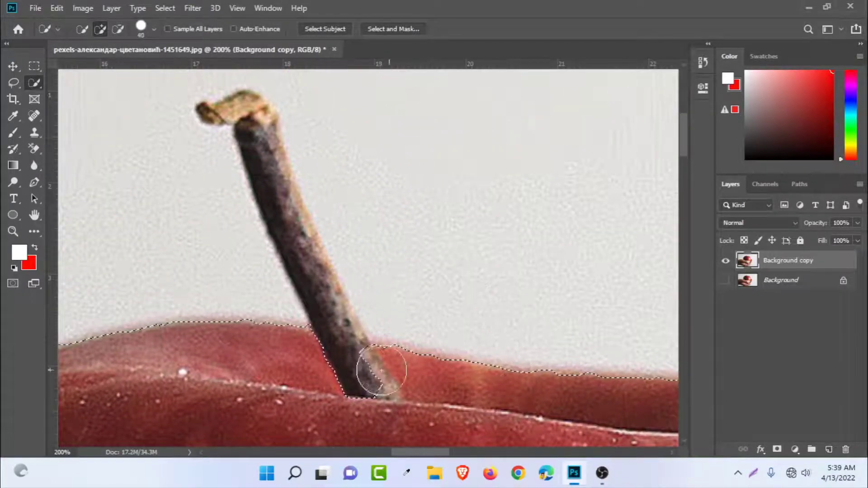
key(bracketleft)
mouse_move(355, 378)
mouse_down()
mouse_move(364, 383)
mouse_move(258, 135)
mouse_move(232, 117)
mouse_up()
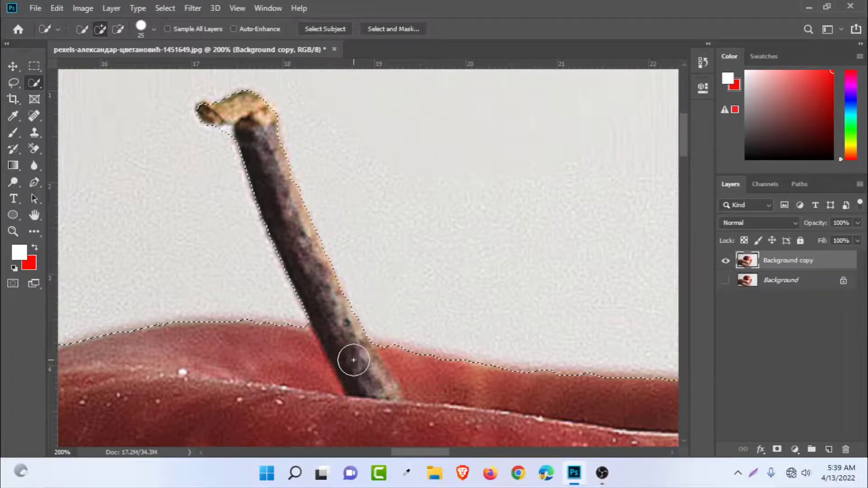
Step: Subtract the small background gap under the stem's tip from the selection with the Lasso tool
key(l)
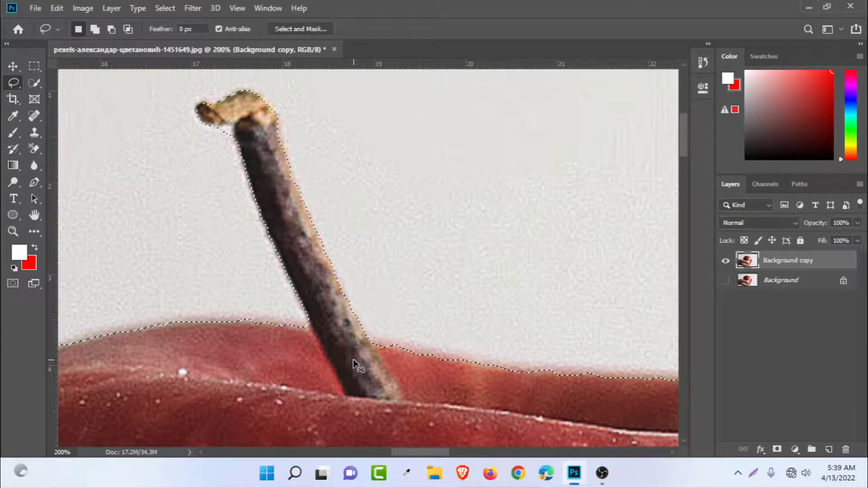
key(ctrl+plus)
key(space)
drag(190, 158, 325, 266)
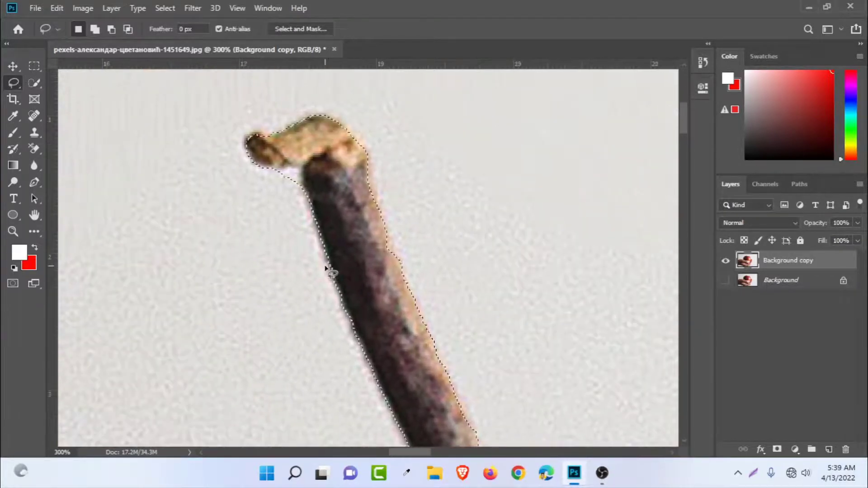
key(alt)
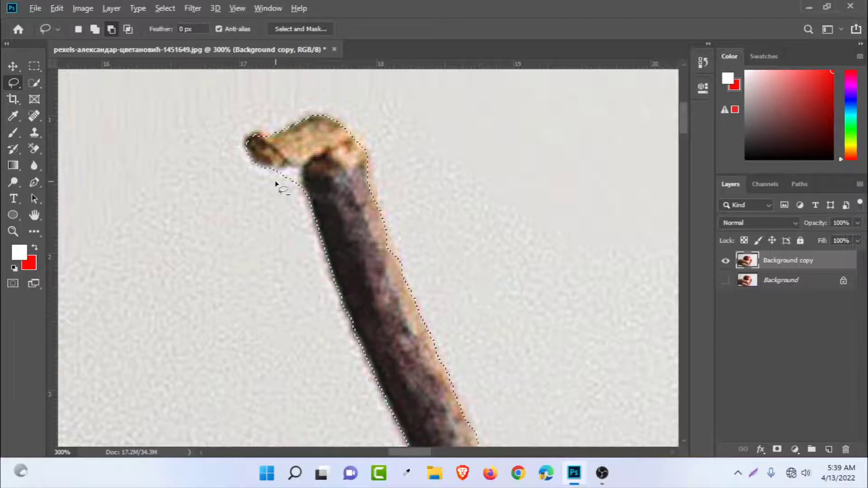
mouse_move(272, 172)
mouse_down()
mouse_move(294, 169)
mouse_move(300, 202)
mouse_up()
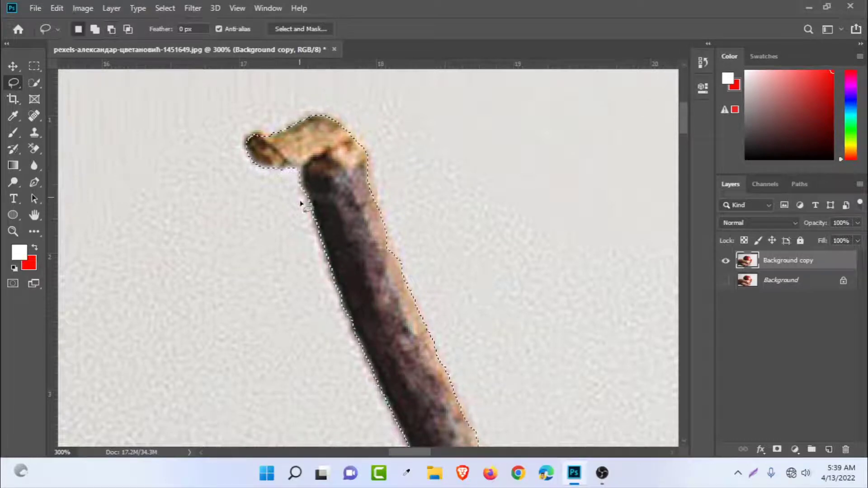
Step: Add the missed notch on the stem's right edge to the selection with the Lasso
drag(431, 249, 393, 184)
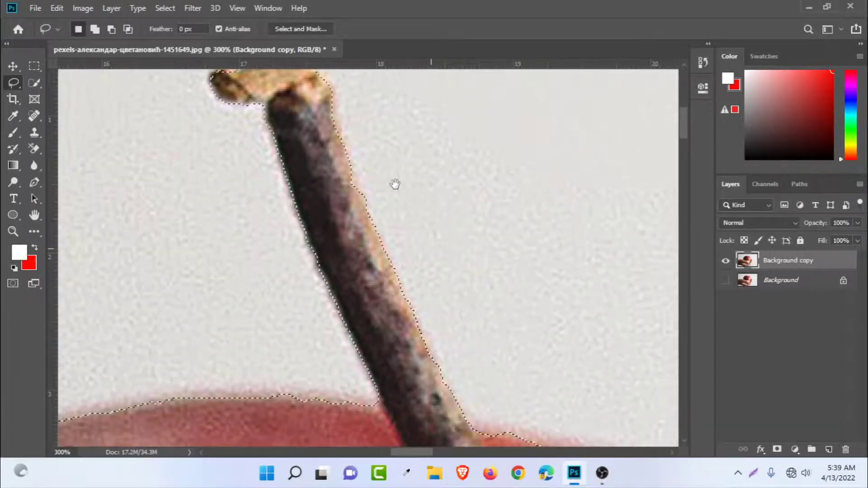
key(shift)
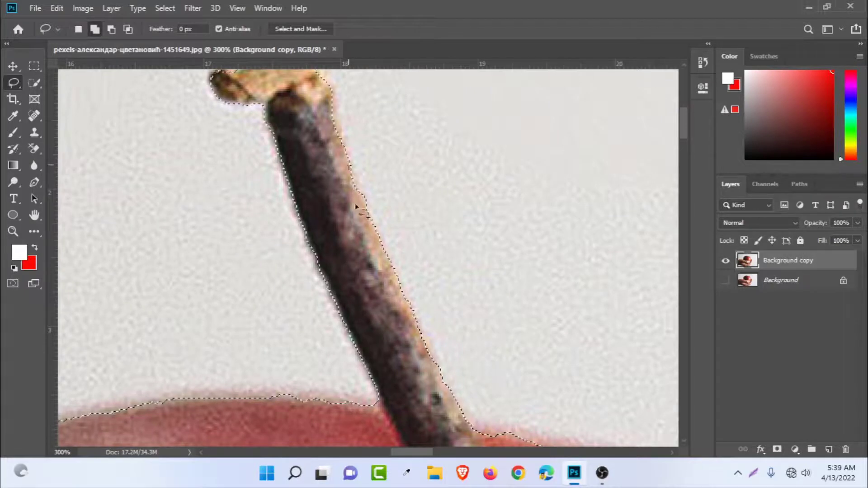
mouse_move(347, 160)
mouse_down()
mouse_move(360, 191)
mouse_move(331, 254)
mouse_up()
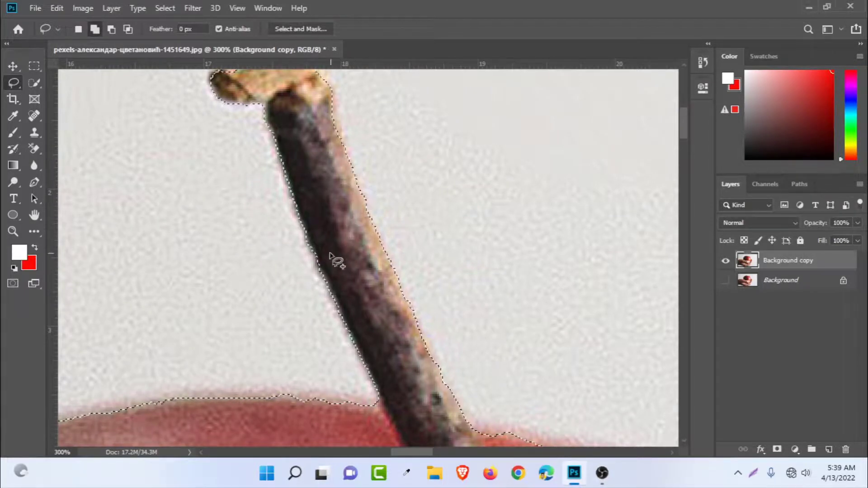
Step: Refine the selection with the Lasso along the apple's upper rim to the right of the stem
mouse_move(448, 231)
mouse_down()
mouse_move(440, 296)
mouse_move(306, 209)
mouse_up()
drag(337, 286, 304, 212)
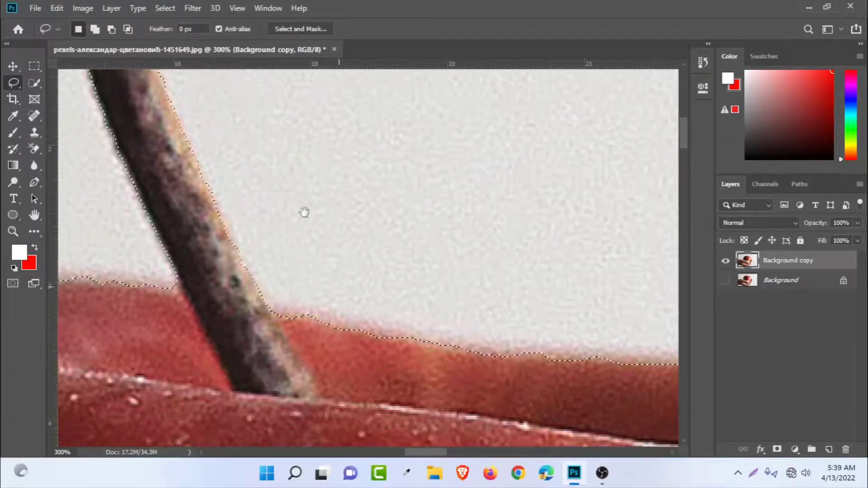
drag(380, 277, 217, 180)
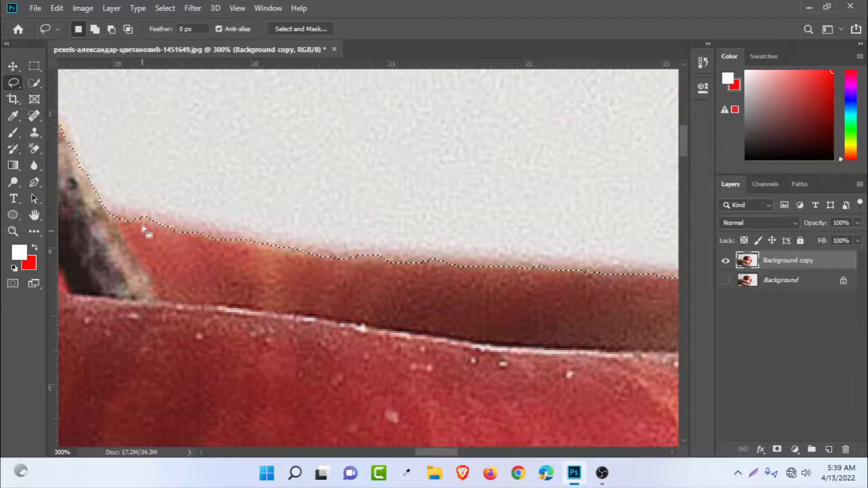
mouse_move(107, 213)
mouse_down()
mouse_move(228, 259)
mouse_move(116, 228)
mouse_move(126, 213)
mouse_move(217, 240)
mouse_move(542, 260)
mouse_move(253, 317)
mouse_up()
key(alt)
mouse_move(271, 242)
mouse_down()
mouse_move(571, 257)
mouse_move(230, 192)
mouse_move(410, 227)
mouse_move(303, 283)
mouse_up()
key(shift)
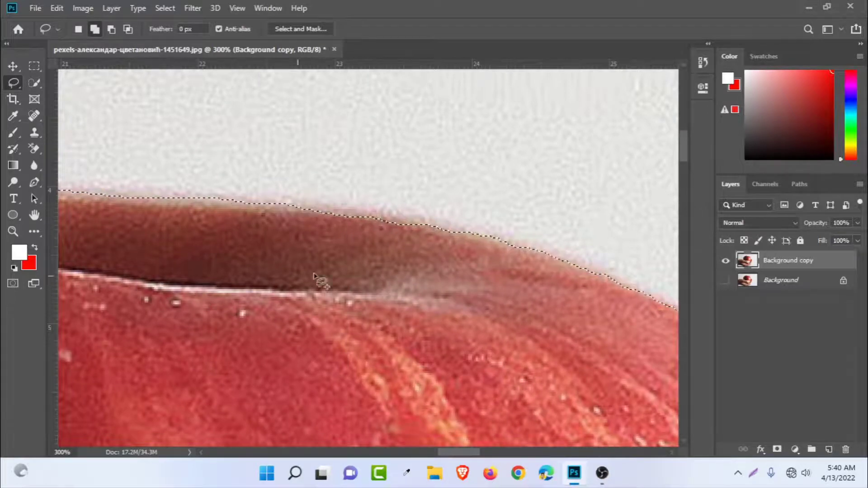
Step: Correct the selection outline with the Lasso in the gap between the apple's right side and the fingertip
drag(339, 237, 224, 169)
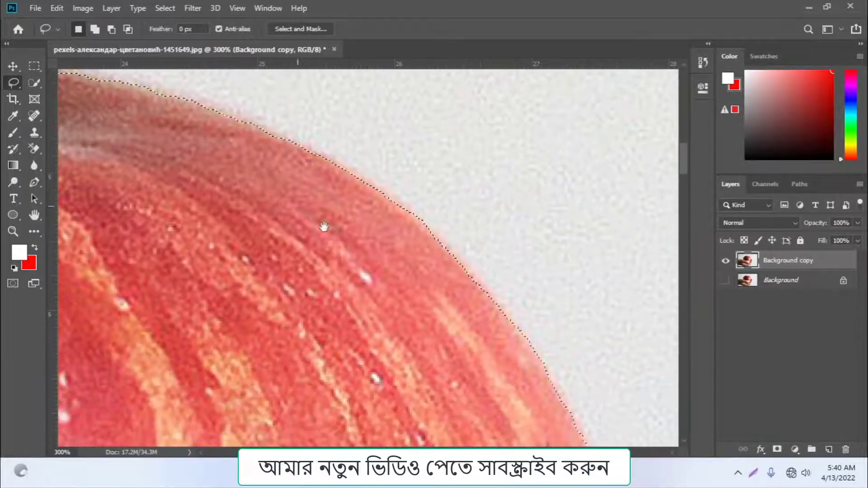
drag(352, 266, 298, 216)
drag(347, 316, 314, 184)
drag(341, 262, 327, 167)
mouse_move(337, 289)
mouse_down()
mouse_move(335, 206)
mouse_move(306, 159)
mouse_up()
mouse_move(420, 219)
mouse_down()
mouse_move(364, 235)
mouse_move(353, 186)
mouse_up()
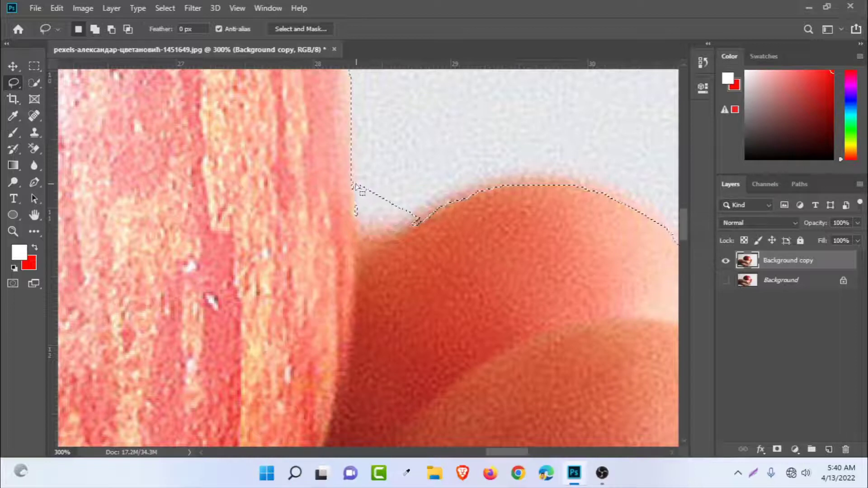
key(ctrl+z)
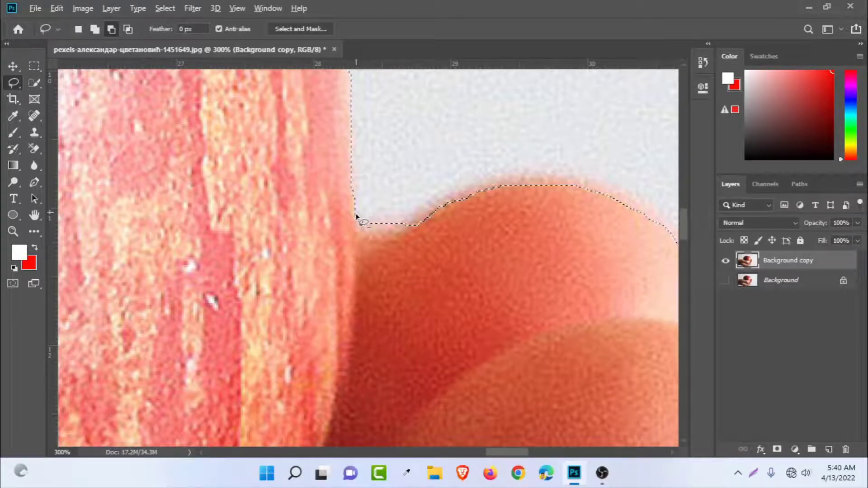
mouse_move(356, 217)
mouse_down()
mouse_move(356, 237)
mouse_move(382, 240)
mouse_move(508, 163)
mouse_move(500, 179)
mouse_up()
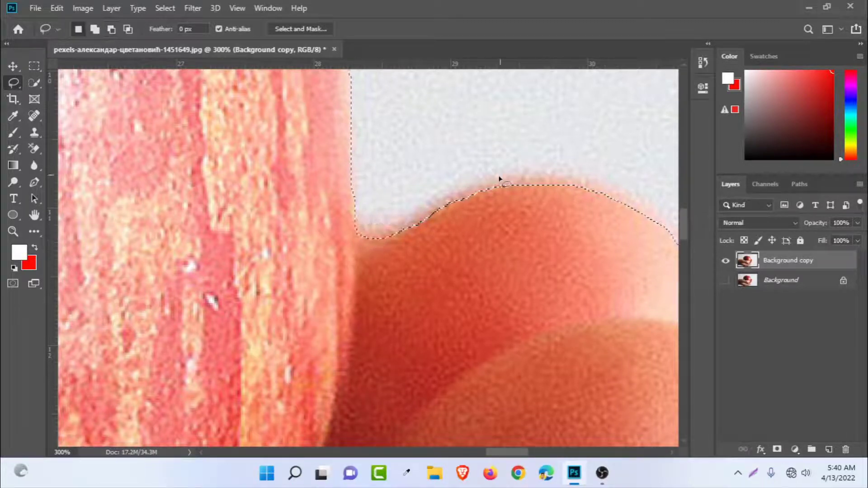
Step: Add the missed edges of the two fingertips beside the apple to the selection with the Lasso tool
key(ctrl+minus)
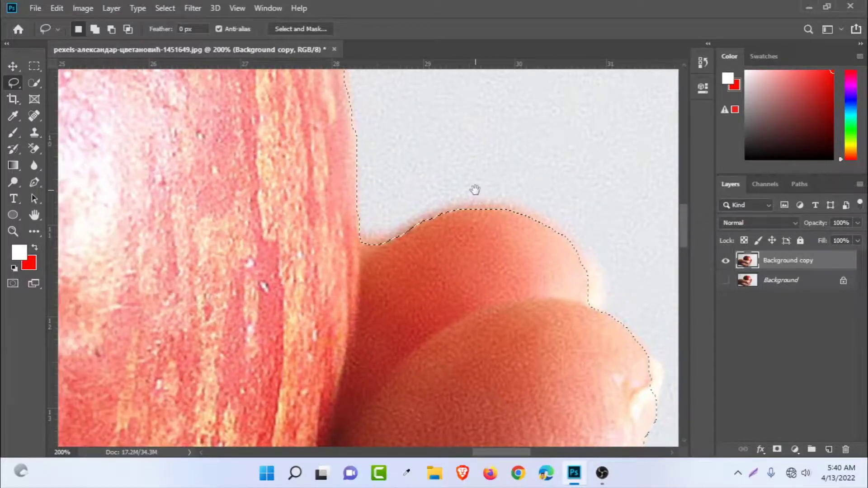
mouse_move(565, 327)
mouse_down()
mouse_move(419, 192)
mouse_move(415, 213)
mouse_up()
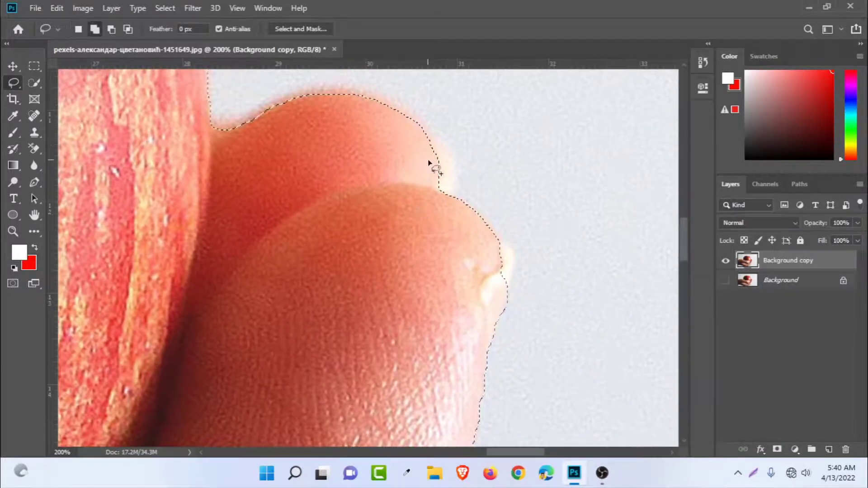
mouse_move(434, 147)
mouse_down()
mouse_move(435, 248)
mouse_move(437, 144)
mouse_move(427, 242)
mouse_move(423, 130)
mouse_move(452, 171)
mouse_move(440, 238)
mouse_up()
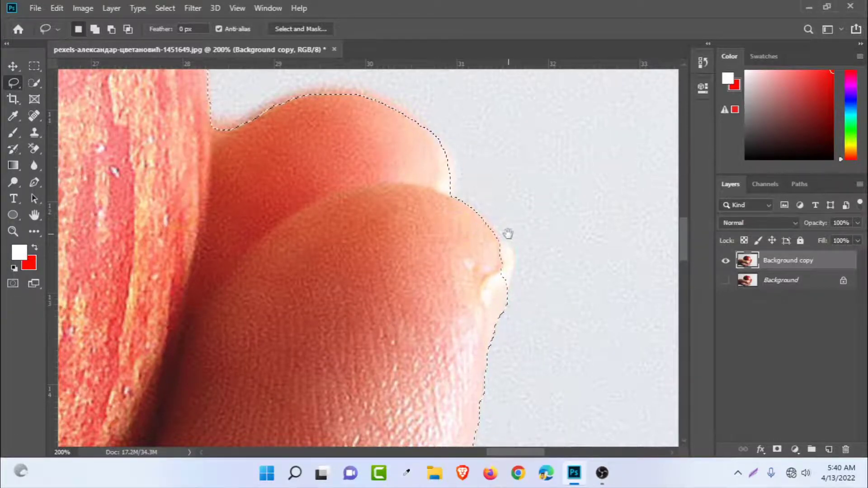
mouse_move(508, 234)
mouse_down()
mouse_move(422, 159)
mouse_move(422, 227)
mouse_move(400, 271)
mouse_up()
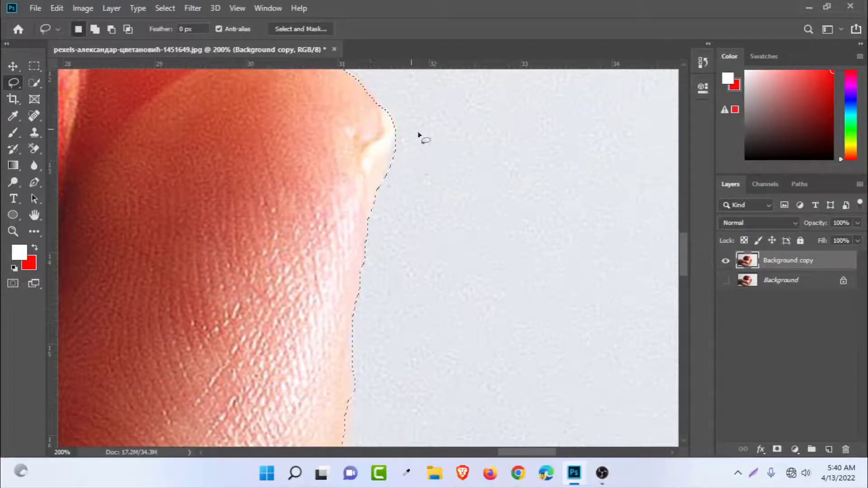
Step: Subtract the excess background along the outer edge of the little finger from the selection with the Lasso tool
key(alt)
drag(396, 128, 389, 220)
key(space)
drag(421, 194, 439, 107)
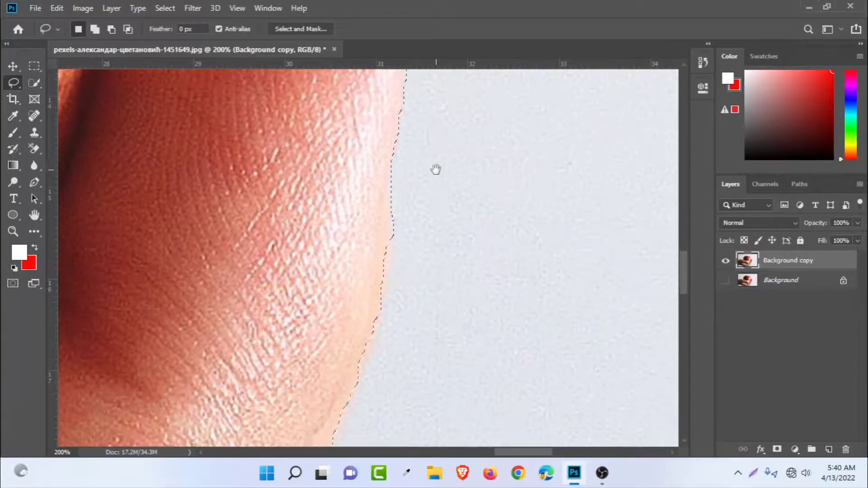
key(alt)
mouse_move(396, 208)
mouse_down()
mouse_move(388, 254)
mouse_move(402, 269)
mouse_up()
Step: Examine the selection outline along the side and underside of the hand up to the wrist for inaccuracies
key(space)
mouse_move(402, 269)
mouse_down()
mouse_move(407, 154)
mouse_move(411, 196)
mouse_move(387, 193)
mouse_move(365, 251)
mouse_move(327, 315)
mouse_up()
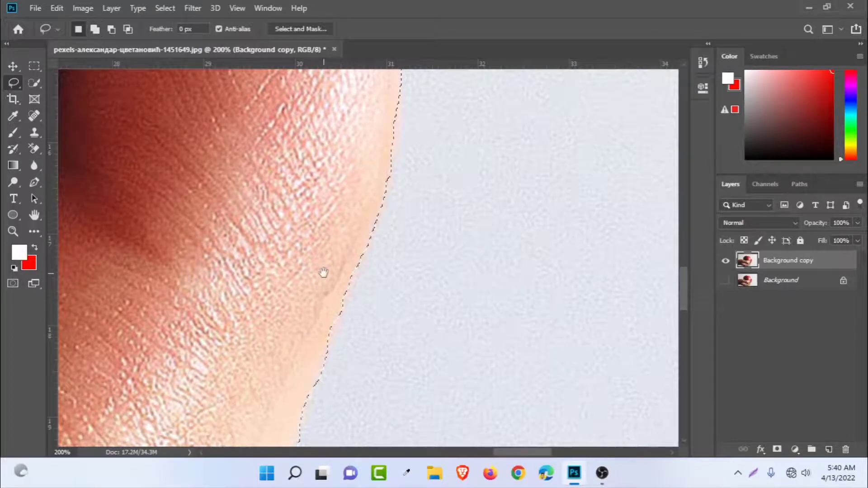
key(space)
mouse_move(323, 273)
mouse_down()
mouse_move(362, 171)
mouse_move(404, 181)
mouse_up()
drag(358, 248, 400, 131)
drag(252, 329, 316, 257)
key(ctrl+minus)
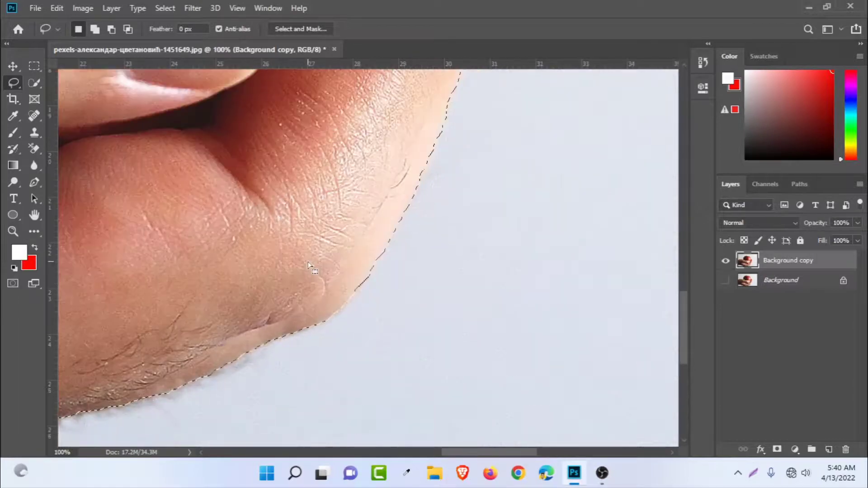
key(space)
drag(232, 269, 382, 245)
drag(269, 274, 499, 222)
drag(253, 278, 386, 259)
drag(233, 242, 460, 279)
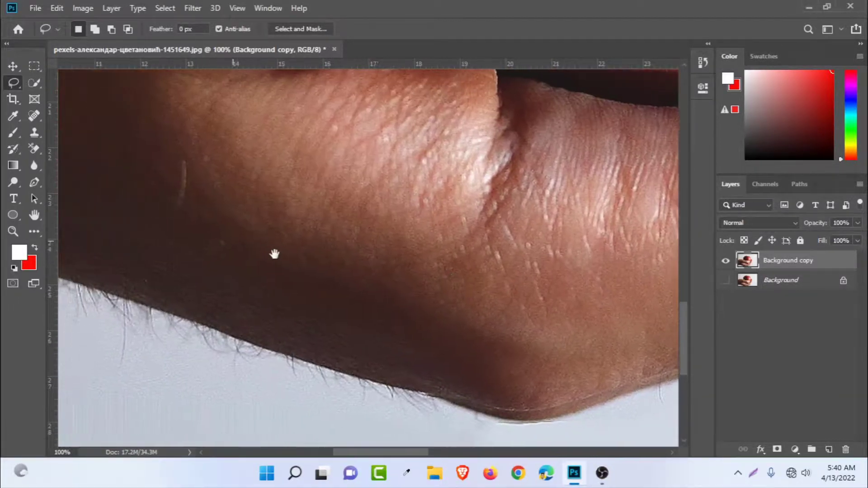
drag(244, 263, 384, 287)
drag(297, 252, 588, 311)
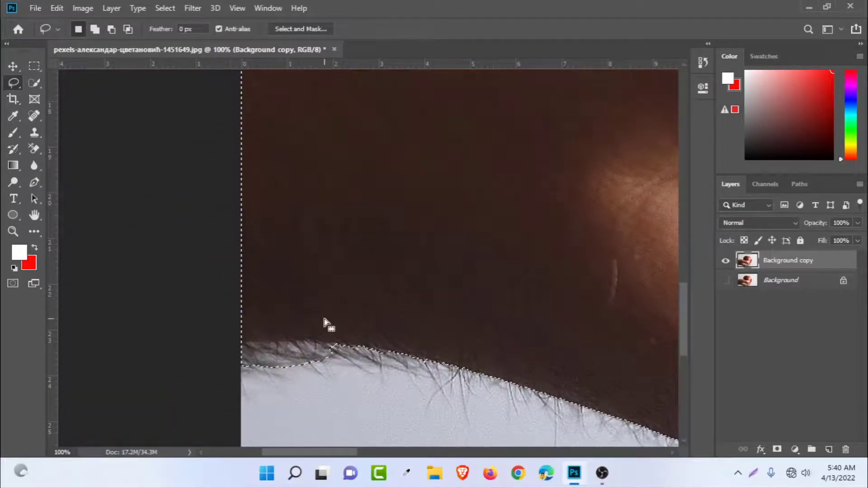
Step: Correct the selection with the Lasso so the hairy background strip beneath the wrist at the image edge is excluded
key(ctrl+plus)
mouse_move(324, 318)
mouse_down()
mouse_move(316, 288)
mouse_move(319, 147)
mouse_up()
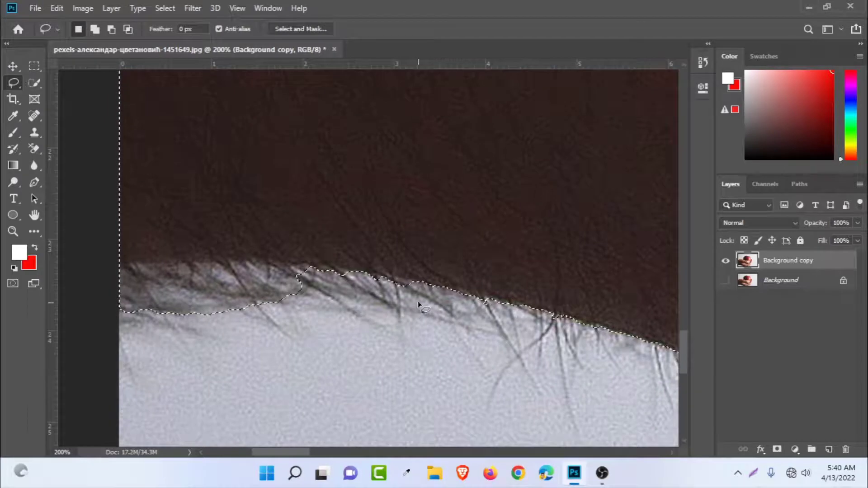
key(shift)
mouse_move(400, 283)
mouse_down()
mouse_move(359, 296)
mouse_move(398, 284)
mouse_move(330, 268)
mouse_move(112, 266)
mouse_move(86, 300)
mouse_move(78, 335)
mouse_up()
Step: Subtract the leftover slivers of background along the wrist's lower edge from the selection with the Lasso tool
key(alt)
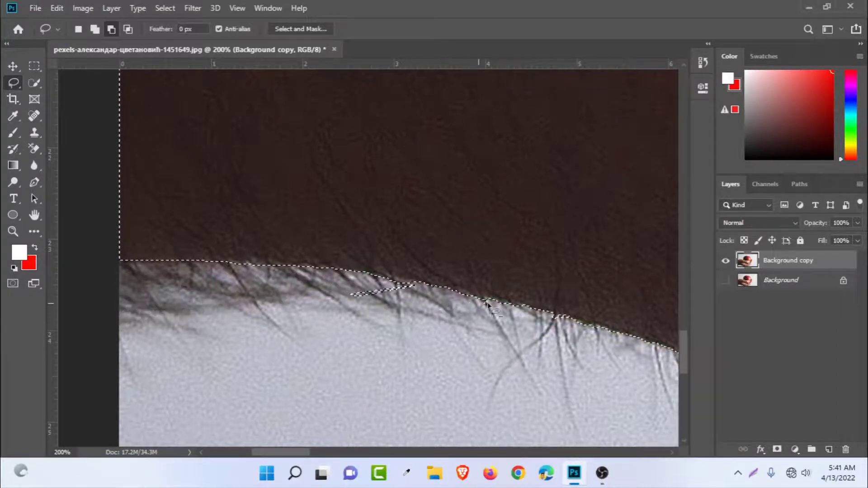
drag(518, 312, 475, 300)
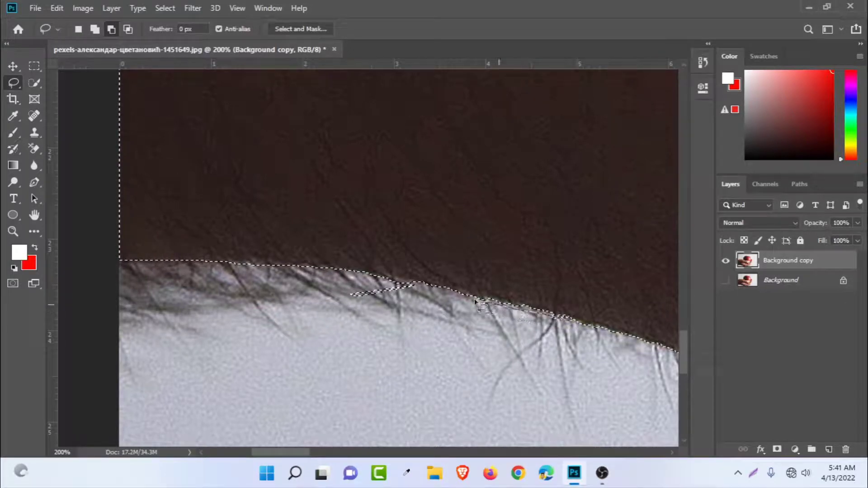
mouse_move(422, 286)
mouse_down()
mouse_move(370, 280)
mouse_move(334, 299)
mouse_move(412, 339)
mouse_up()
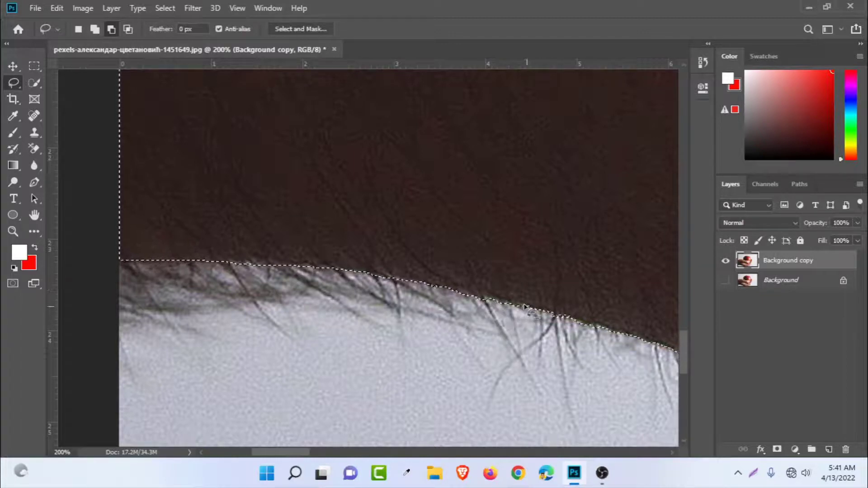
mouse_move(490, 300)
mouse_down()
mouse_move(429, 294)
mouse_move(458, 341)
mouse_move(525, 312)
mouse_up()
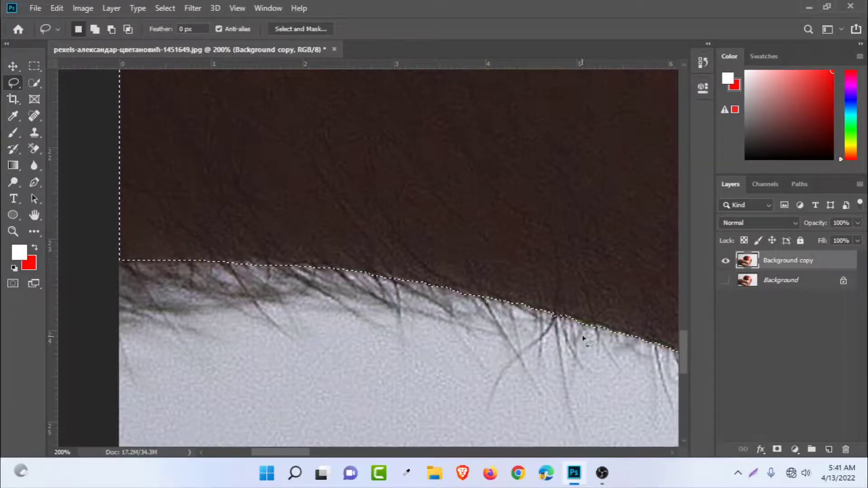
Step: Copy the selected hand and apple to a new layer and hide the Background copy layer
drag(571, 288, 497, 262)
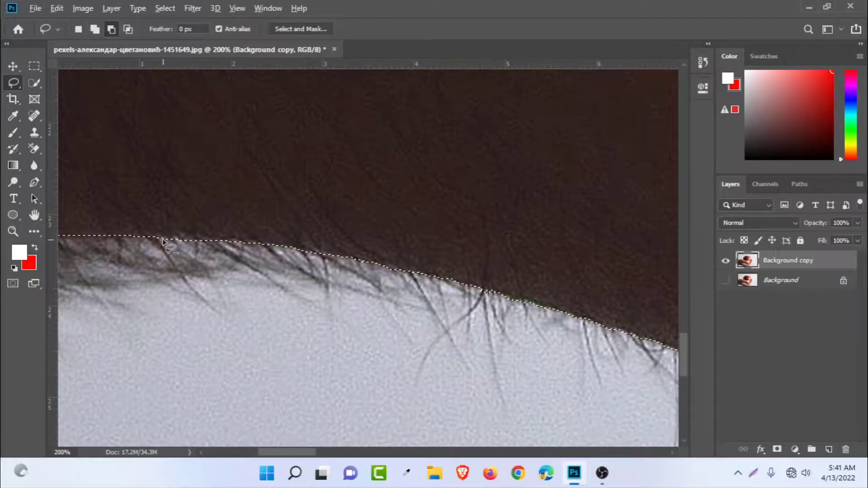
drag(564, 288, 386, 215)
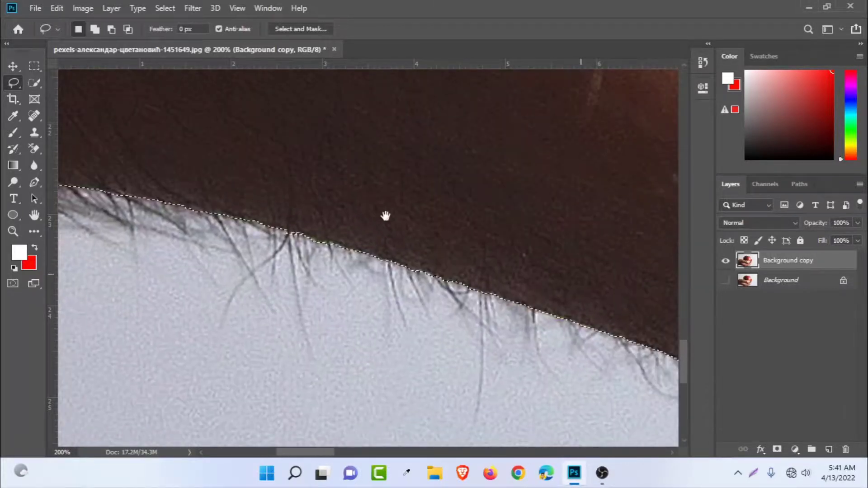
drag(531, 268, 236, 184)
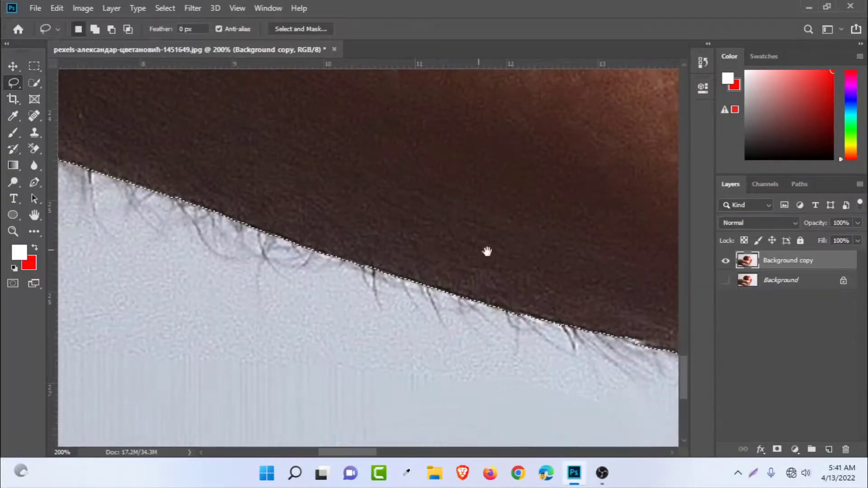
drag(486, 250, 294, 214)
key(ctrl+0)
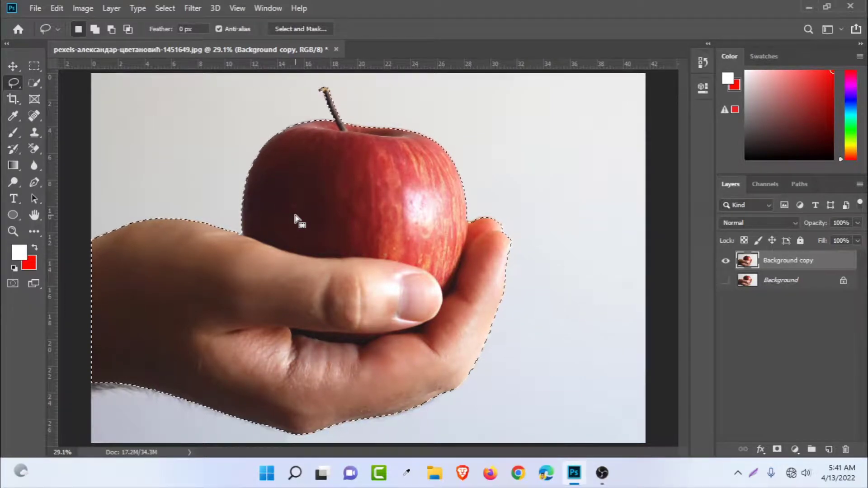
key(ctrl+j)
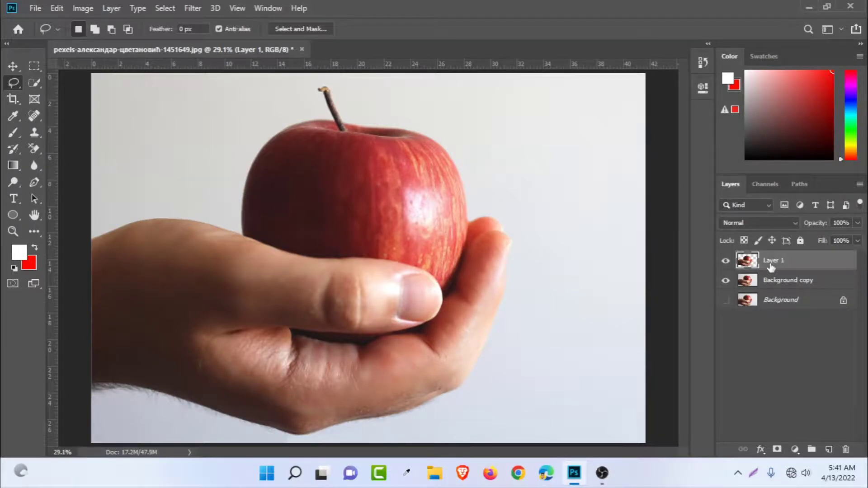
click(725, 280)
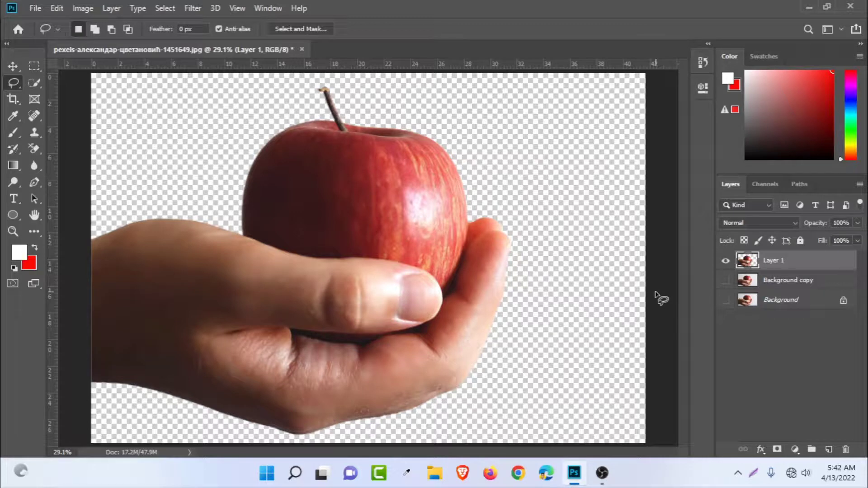
click(828, 450)
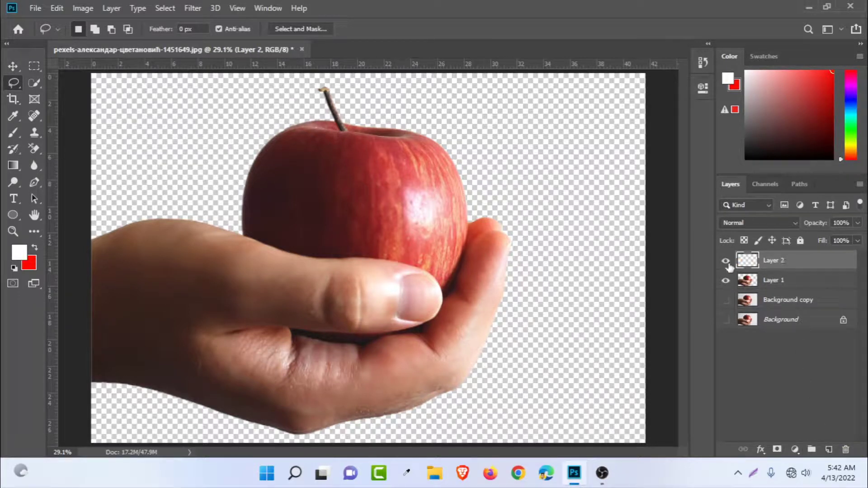
drag(780, 269, 780, 294)
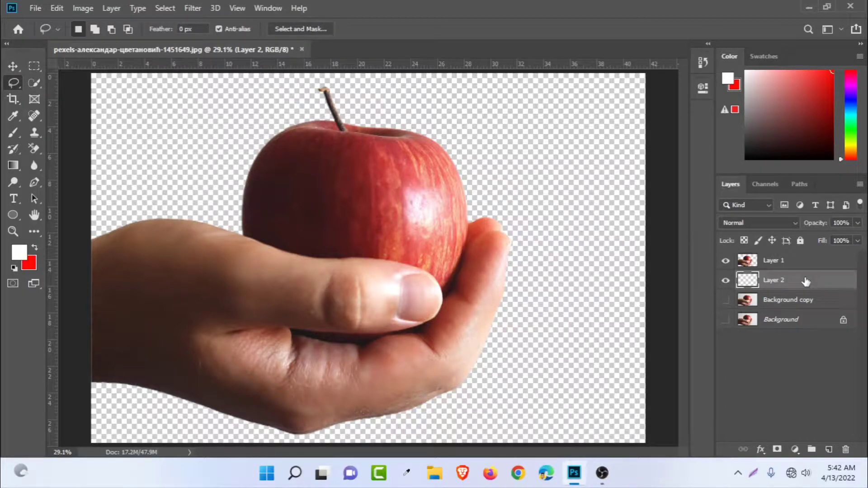
key(Delete)
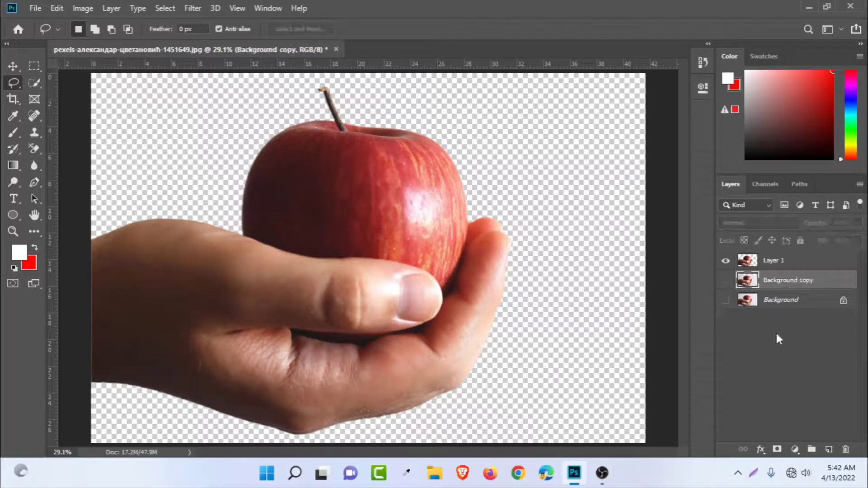
Step: Create an empty layer directly beneath the cutout Layer 1 and start a Solid Color fill there
click(829, 449)
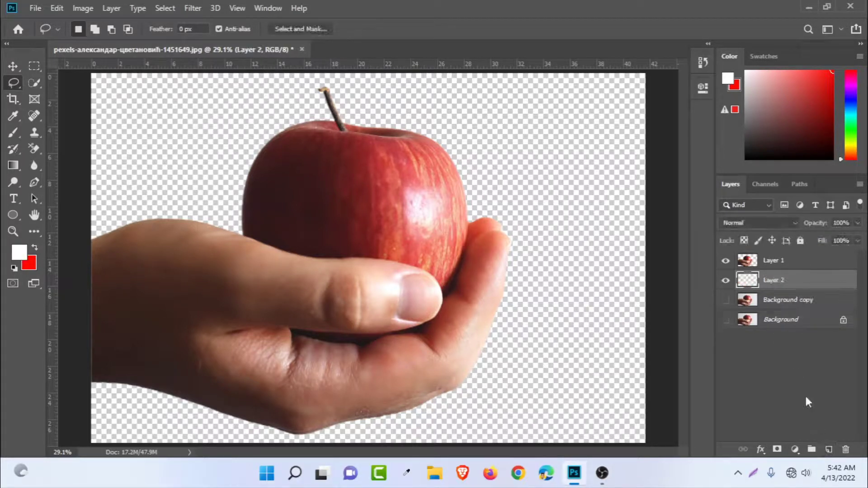
drag(771, 280, 785, 295)
click(794, 450)
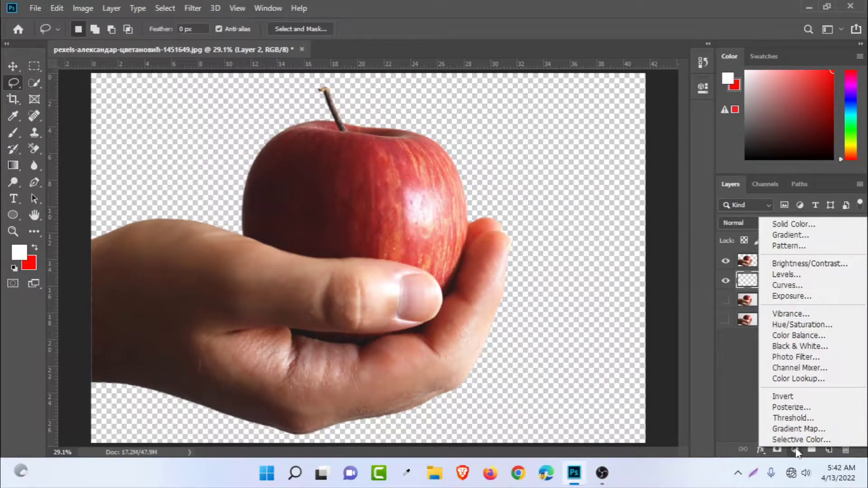
click(813, 224)
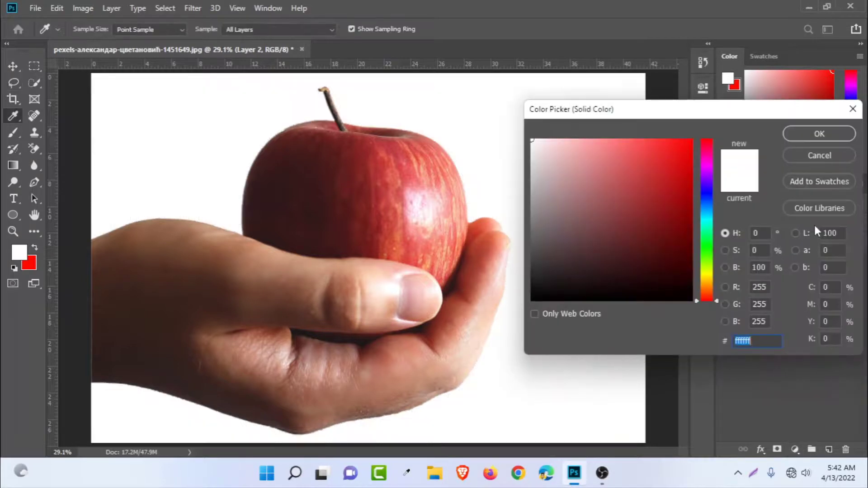
drag(726, 110, 746, 104)
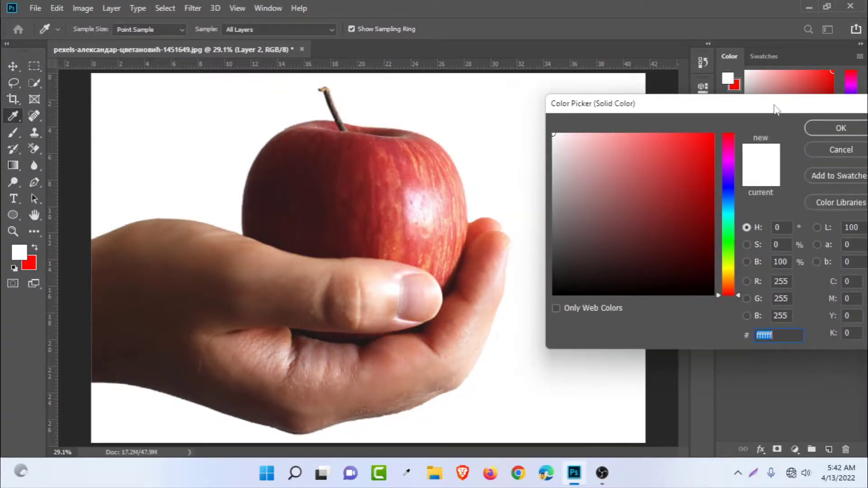
drag(773, 108, 723, 108)
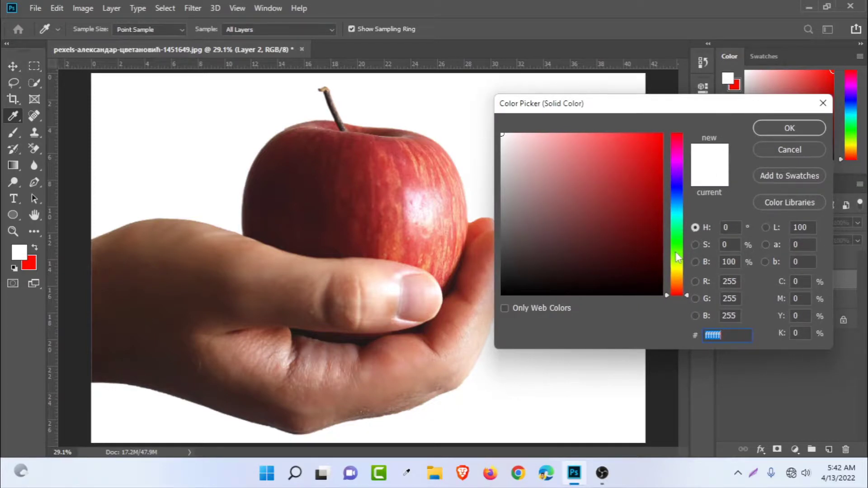
Step: Set the fill layer's colour to the pale yellow fffcb6 and apply it
click(677, 210)
drag(547, 148, 527, 134)
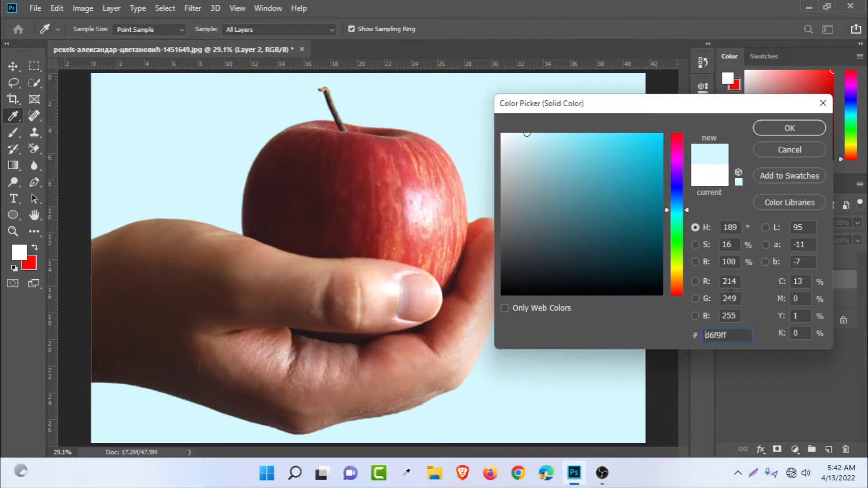
drag(740, 329, 696, 331)
text(fff)
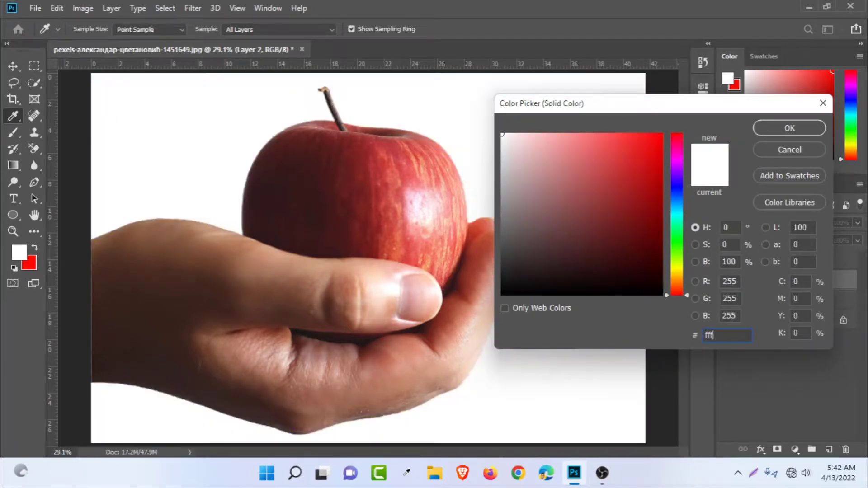
text(b6cb6)
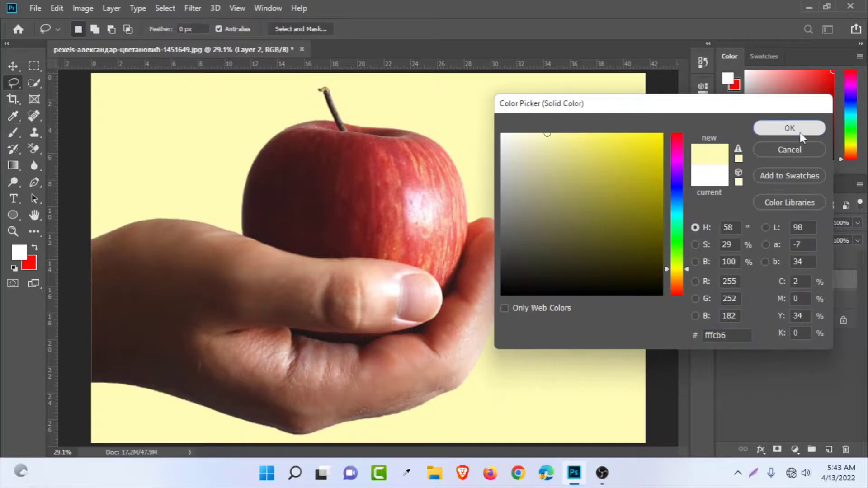
click(796, 131)
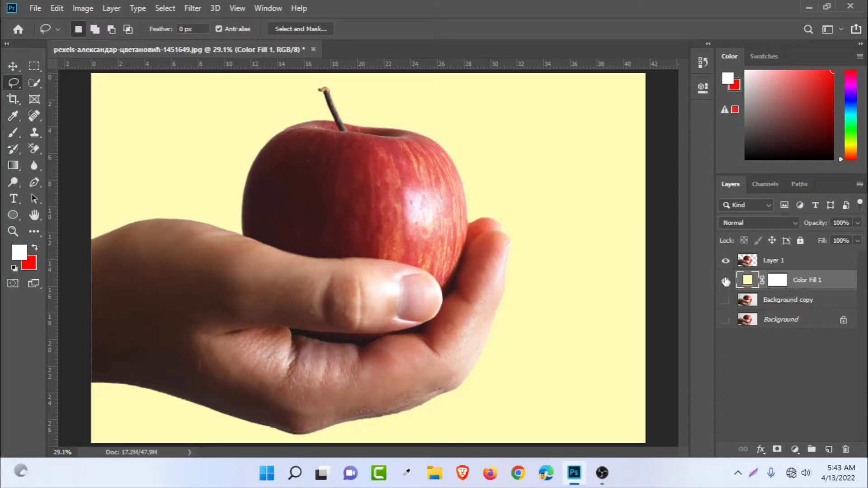
Step: Compare the original photo with the cutout on the yellow background by toggling the layers' visibility
click(724, 280)
click(725, 281)
click(725, 261)
click(724, 300)
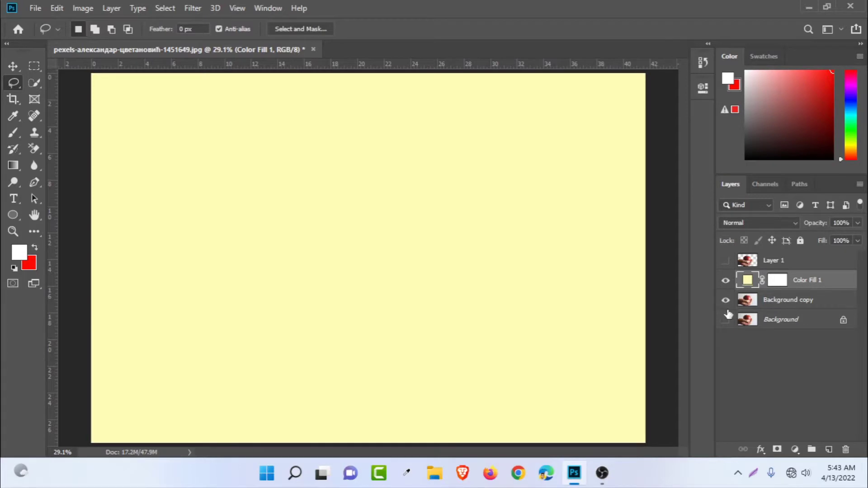
click(725, 280)
click(724, 320)
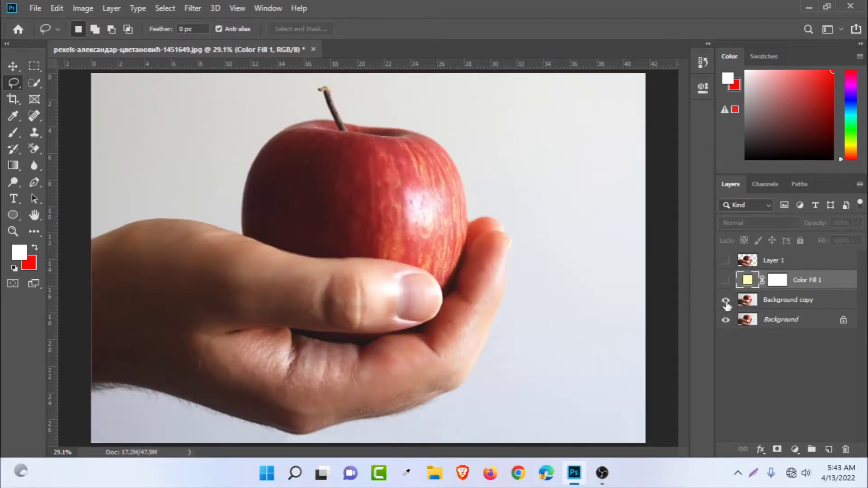
click(724, 280)
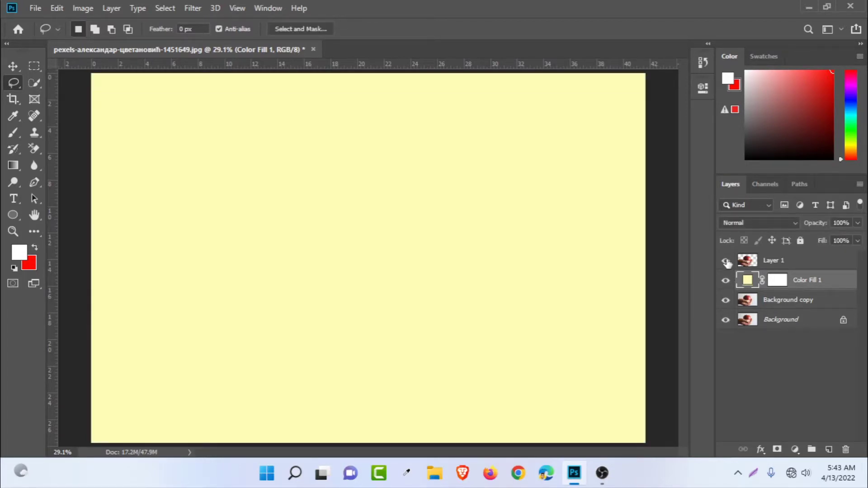
click(725, 260)
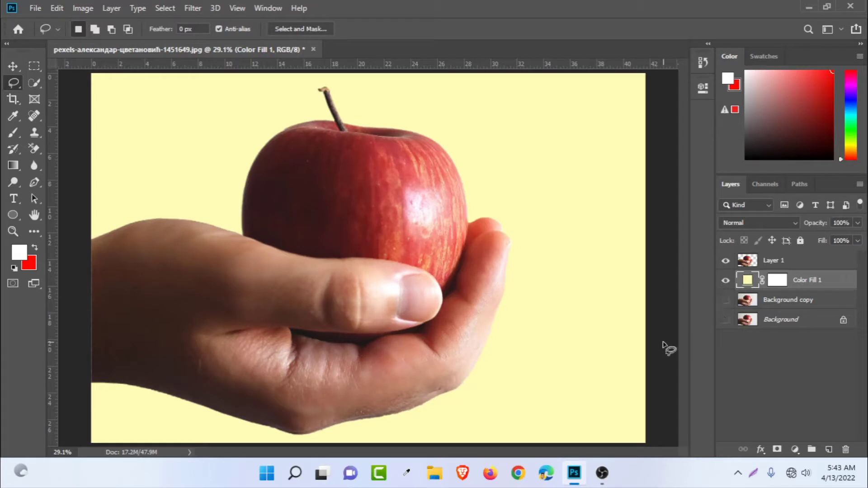
Step: Toggle the layers individually to compare the cutout, colour fill and original photo again, leaving all four layers shown
click(725, 300)
click(725, 320)
click(725, 320)
click(725, 301)
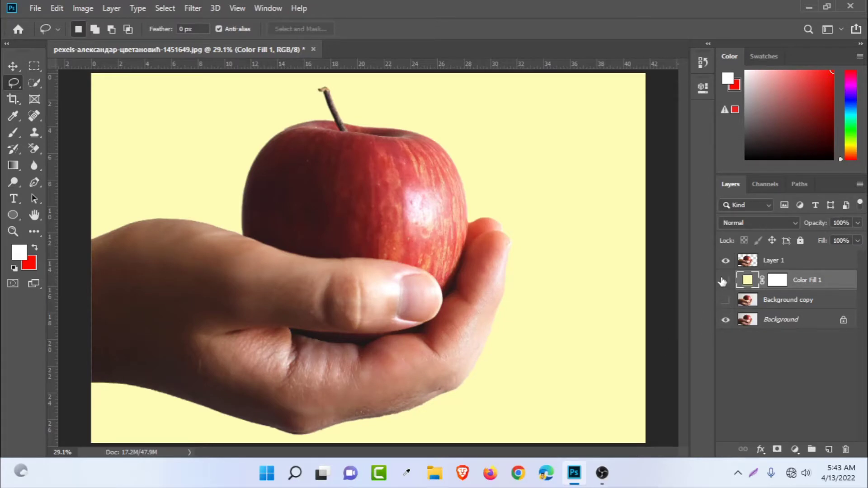
click(725, 281)
click(724, 280)
click(725, 261)
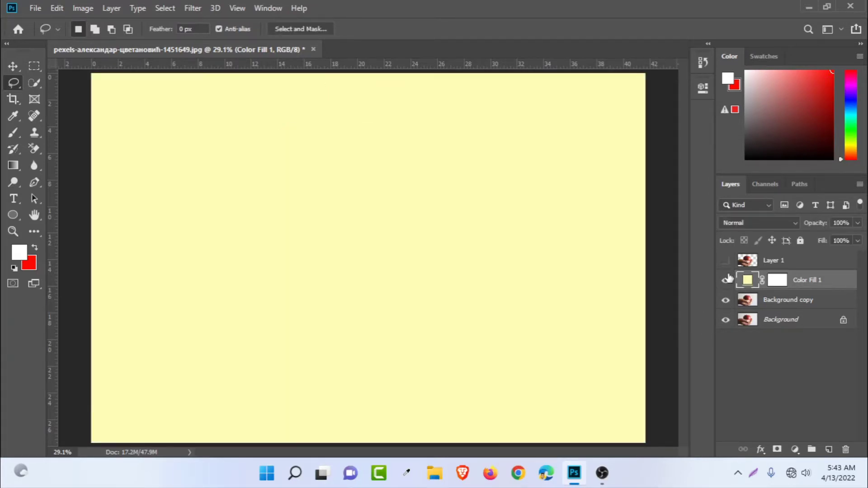
click(725, 280)
click(725, 321)
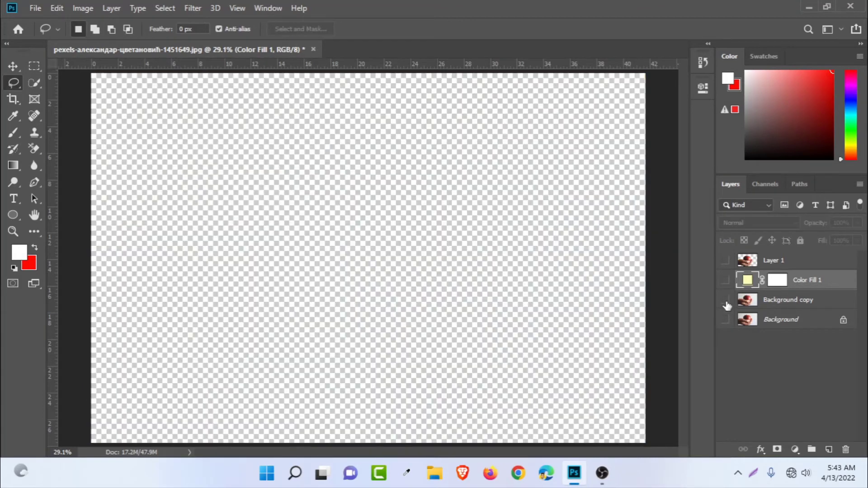
click(725, 301)
click(725, 320)
click(726, 280)
click(725, 261)
click(726, 260)
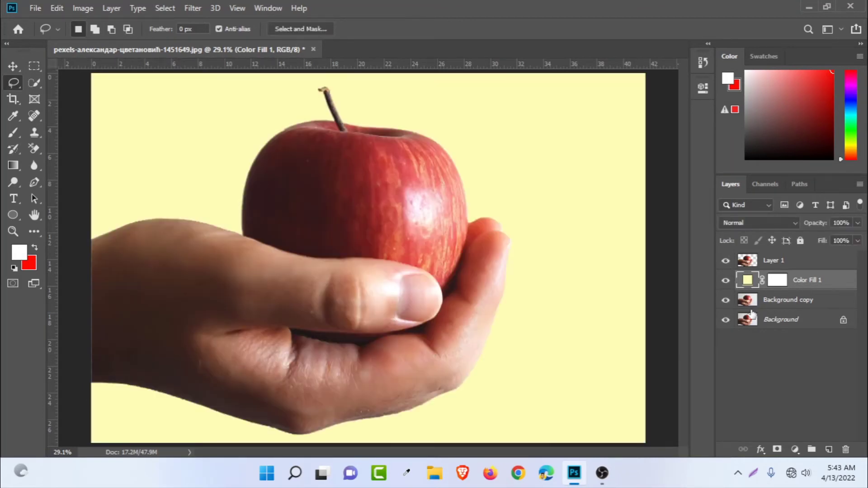